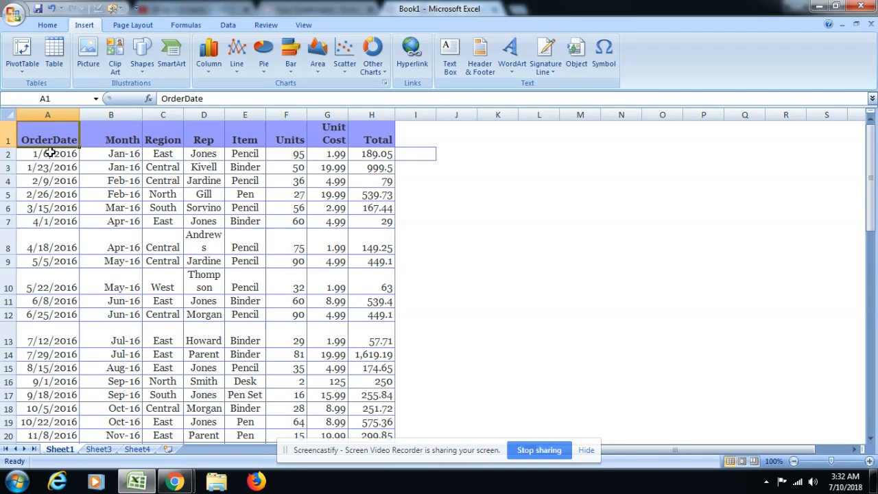
Start a PivotTable from the order data in Sheet1 range A1:H63 and check the rows the range covers
click(50, 26)
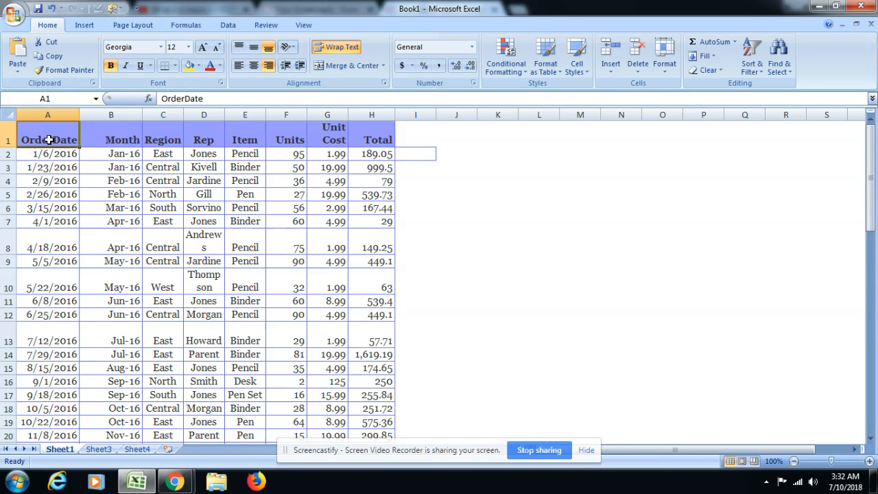
click(68, 207)
click(64, 134)
click(83, 26)
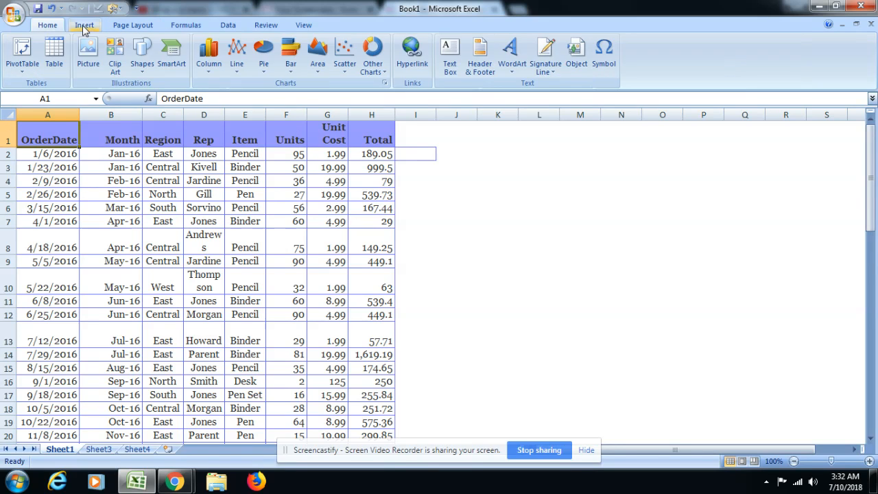
click(22, 53)
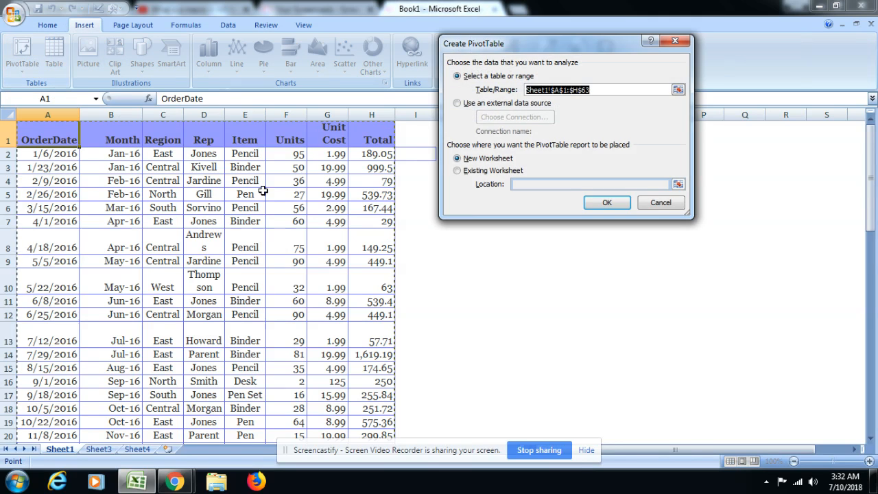
scroll(338, 247, down, 13)
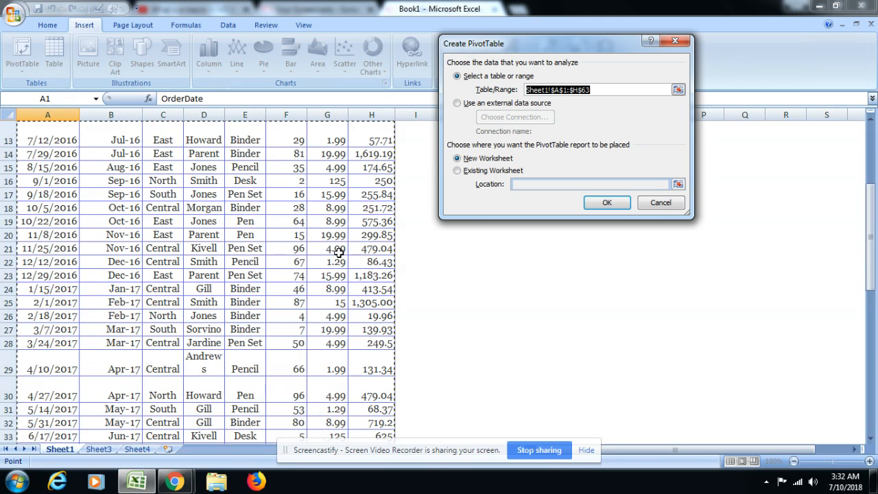
scroll(338, 254, down, 5)
scroll(338, 254, up, 5)
scroll(338, 254, up, 13)
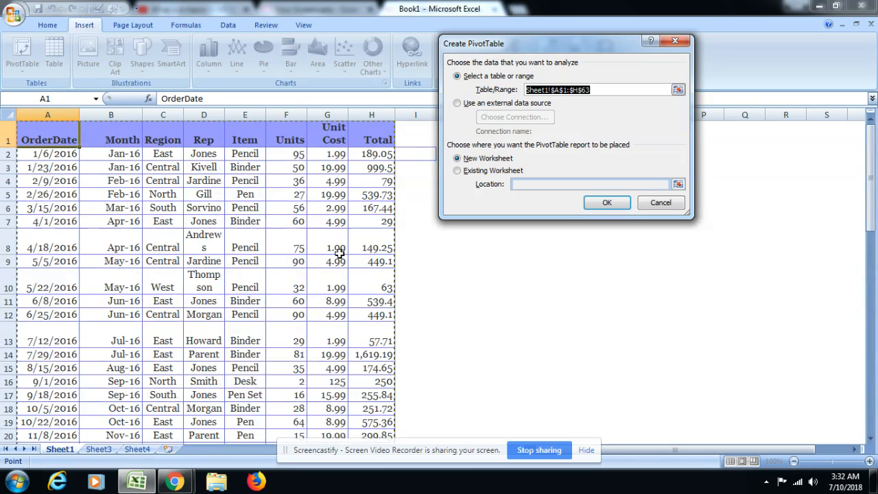
Create the PivotTable on a new worksheet
click(458, 174)
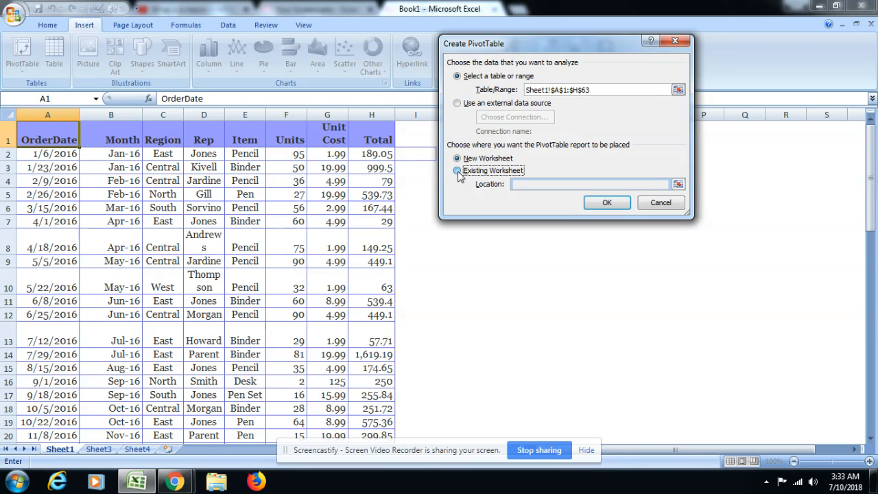
click(537, 184)
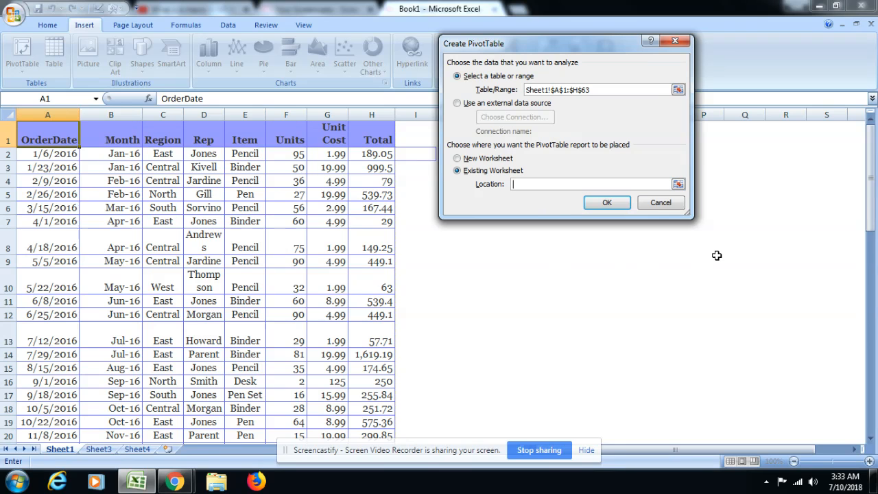
click(458, 159)
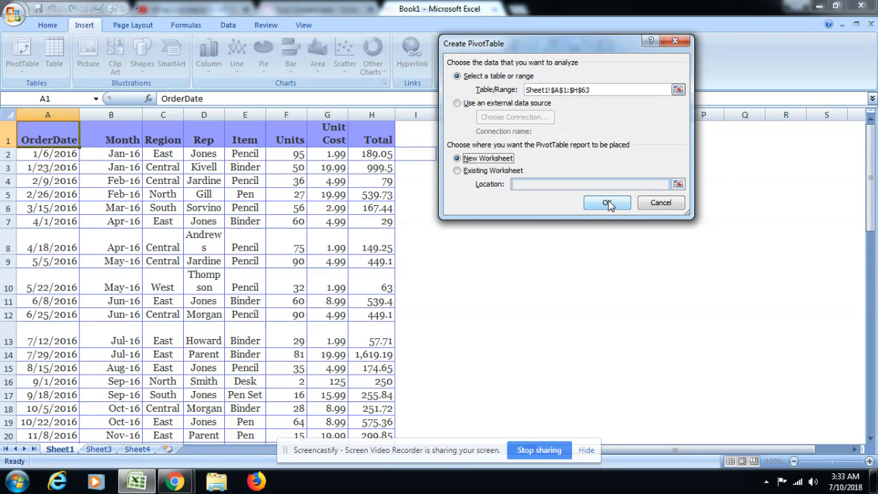
click(607, 202)
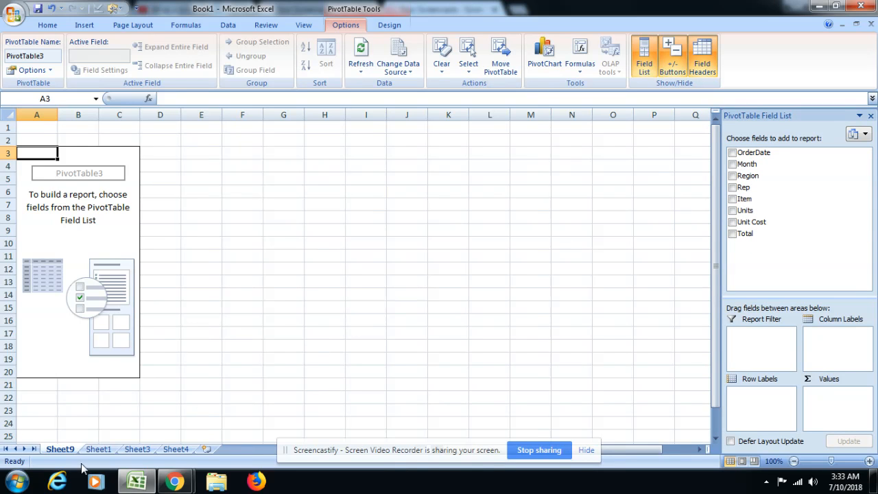
Review the Region, Total, Item and Month columns of the source data on Sheet1 against the empty PivotTable
click(99, 449)
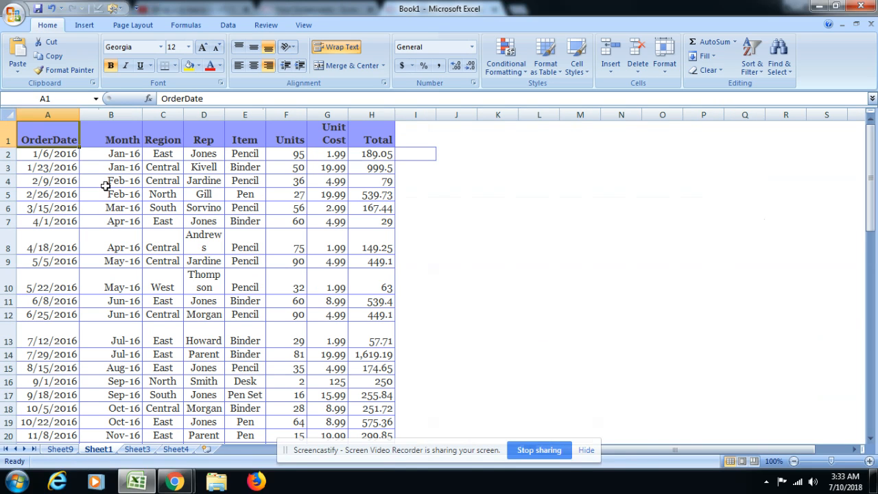
click(60, 449)
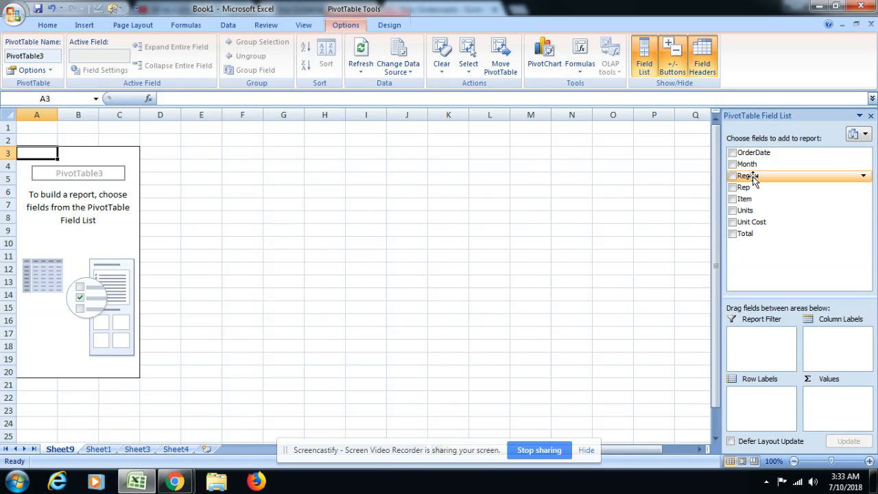
click(98, 449)
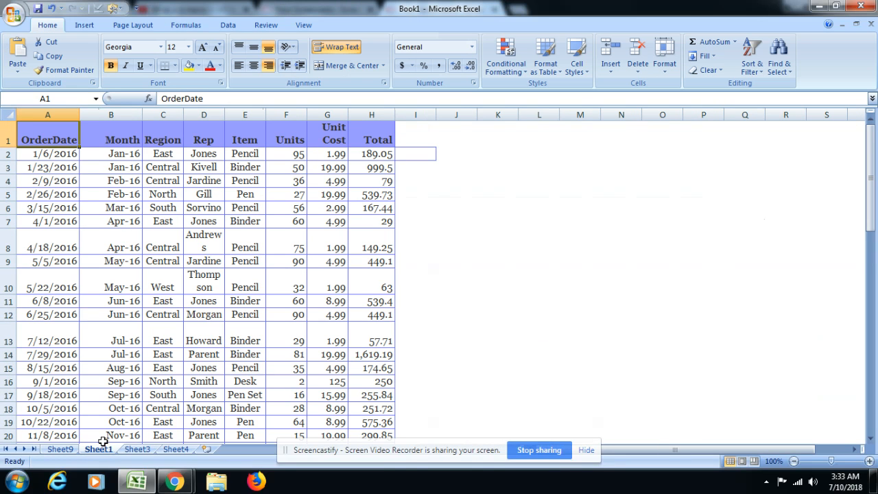
click(157, 137)
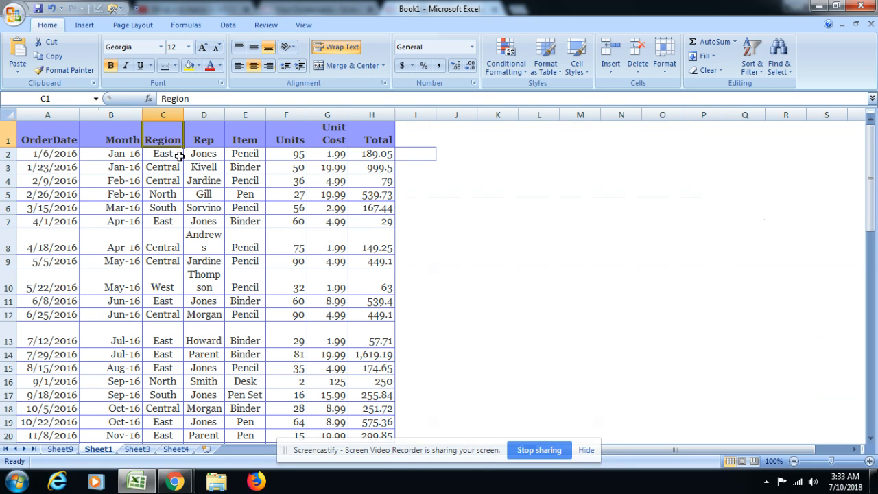
click(378, 136)
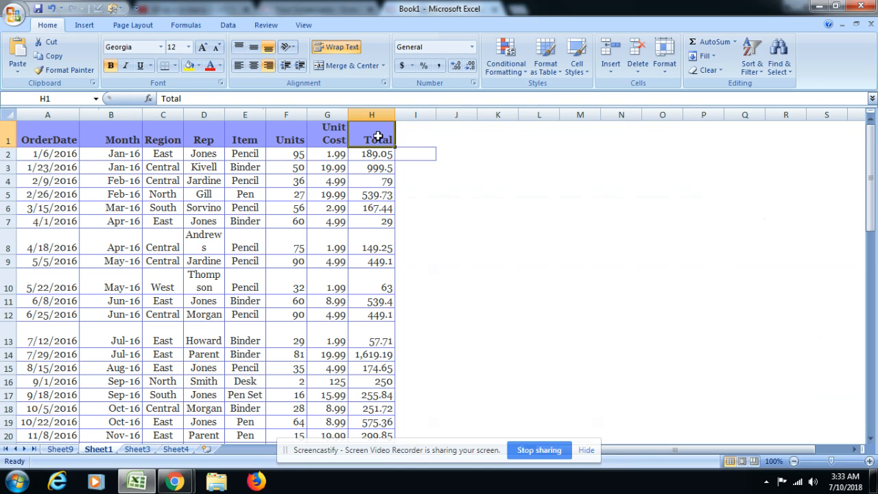
click(247, 150)
click(110, 153)
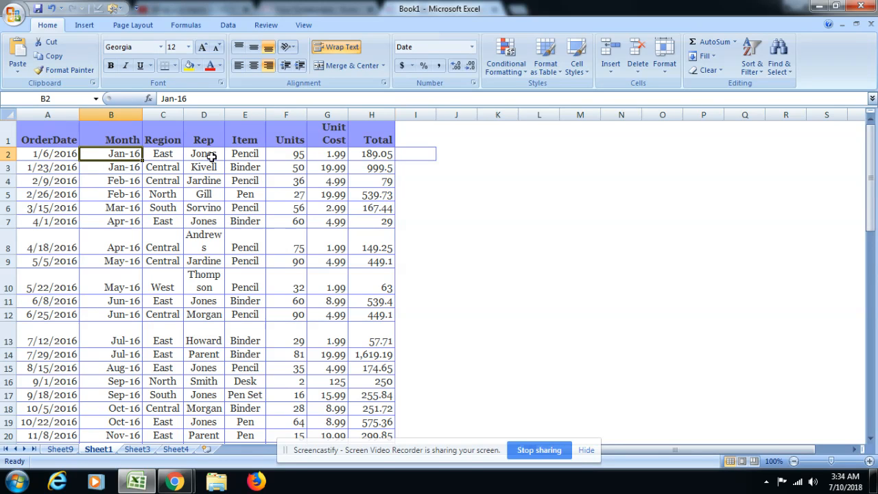
Lay out the PivotTable on Sheet9 with Region as row labels, Month as column labels and Total as values
click(59, 448)
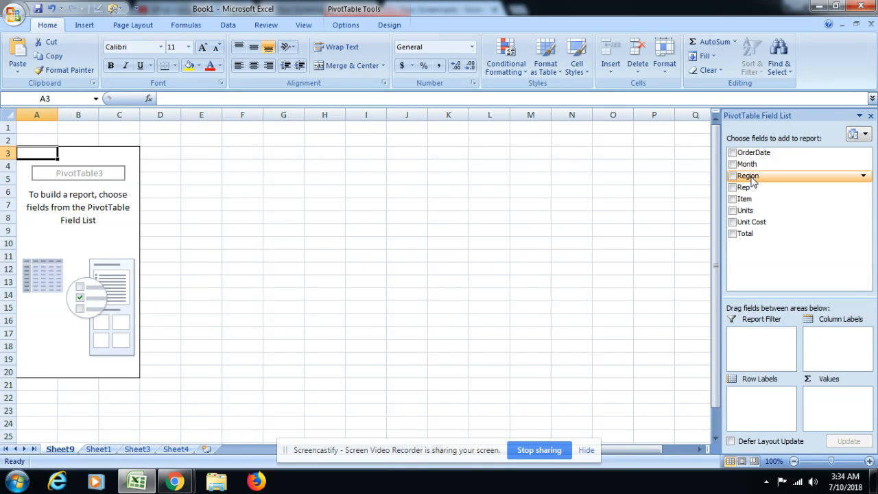
drag(752, 180, 764, 411)
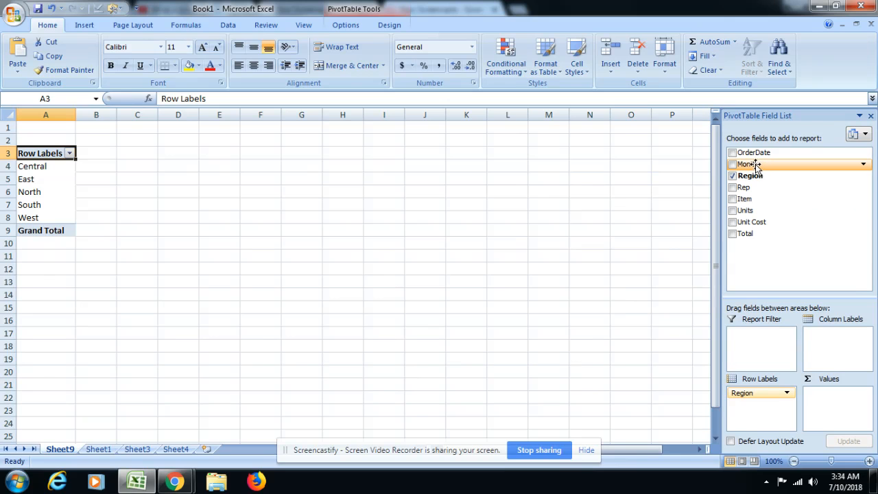
drag(754, 164, 831, 348)
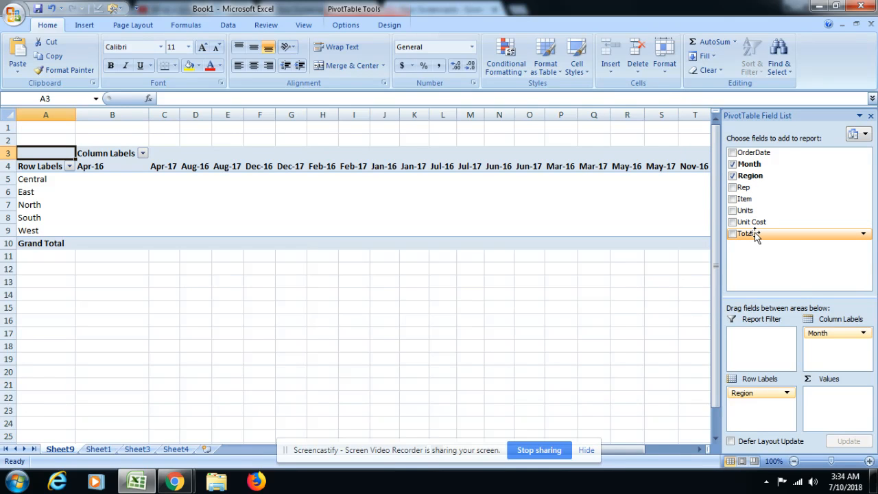
drag(756, 236, 831, 411)
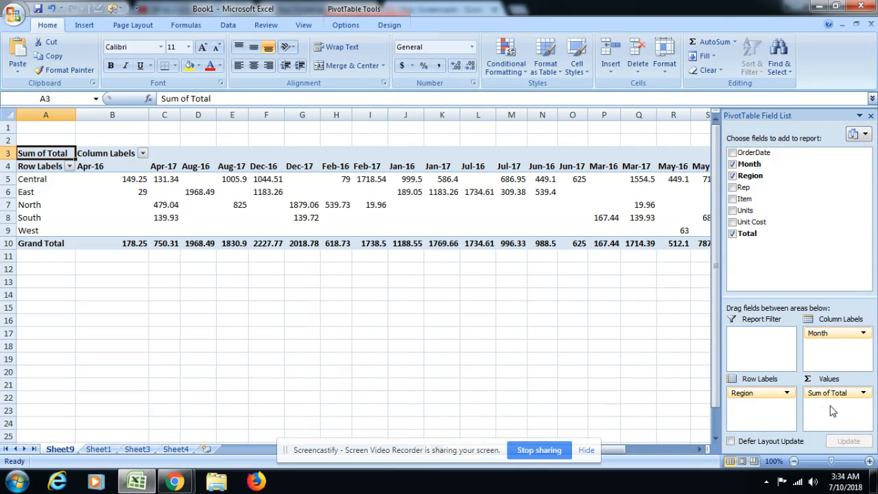
Summarize the Total values by Count and inspect the Central region's counts for Jan-16 and Feb-17
click(863, 393)
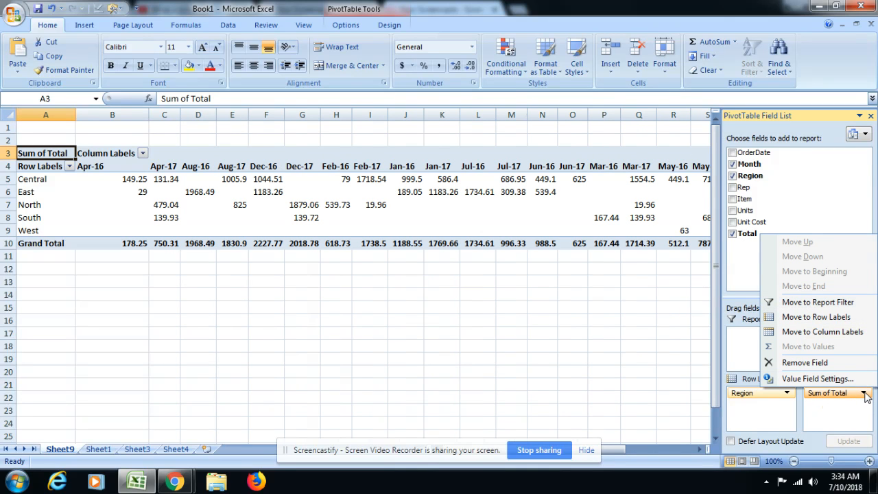
click(796, 378)
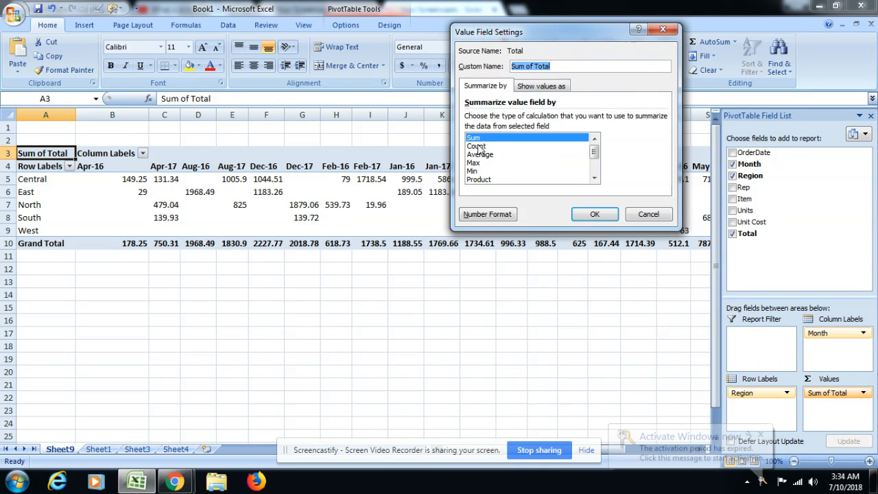
click(476, 146)
click(595, 213)
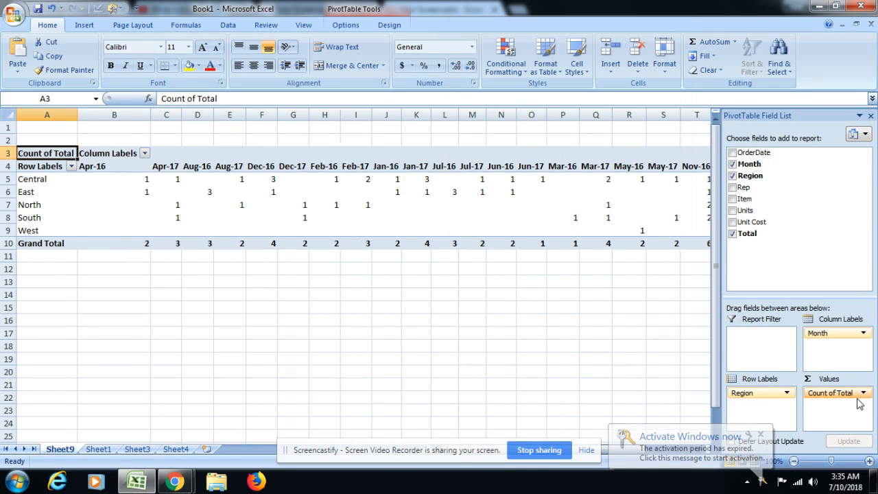
click(402, 180)
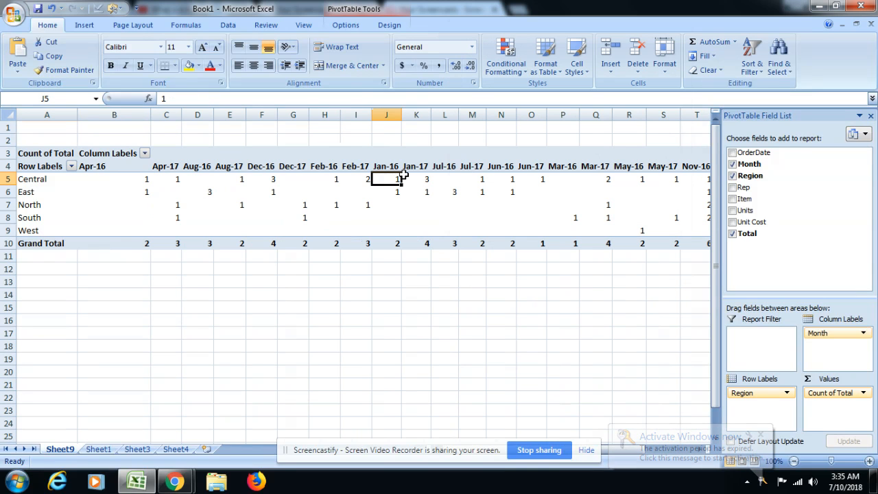
click(363, 179)
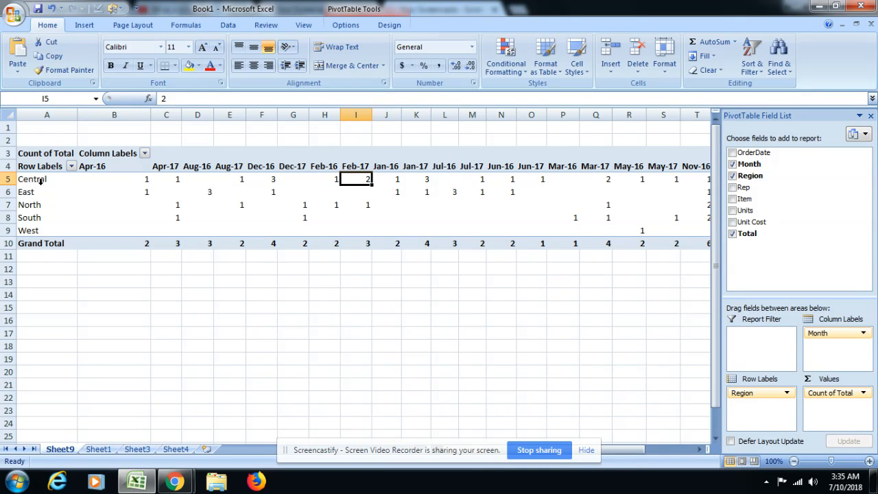
mouse_move(354, 186)
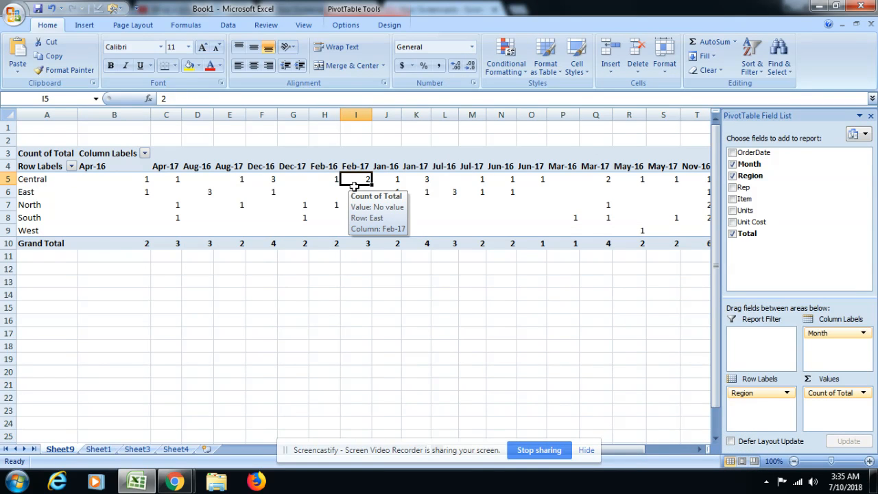
Set the Total value field to be summarized by Sum
click(863, 393)
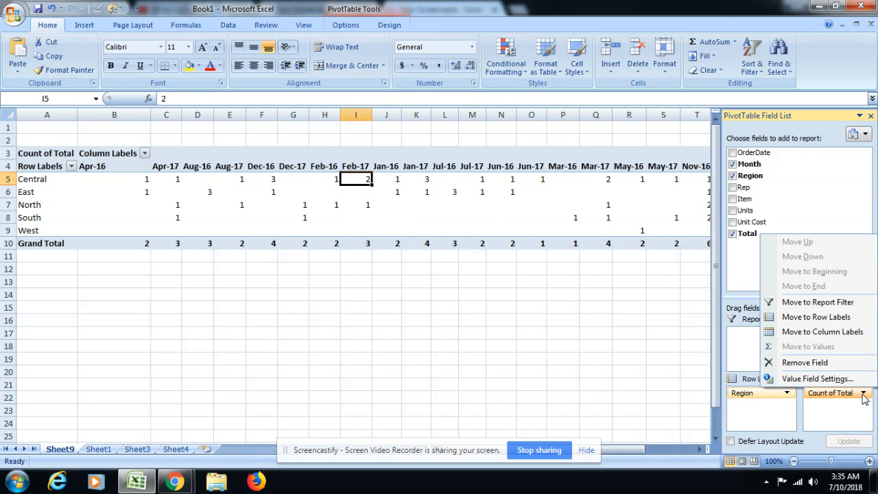
click(823, 378)
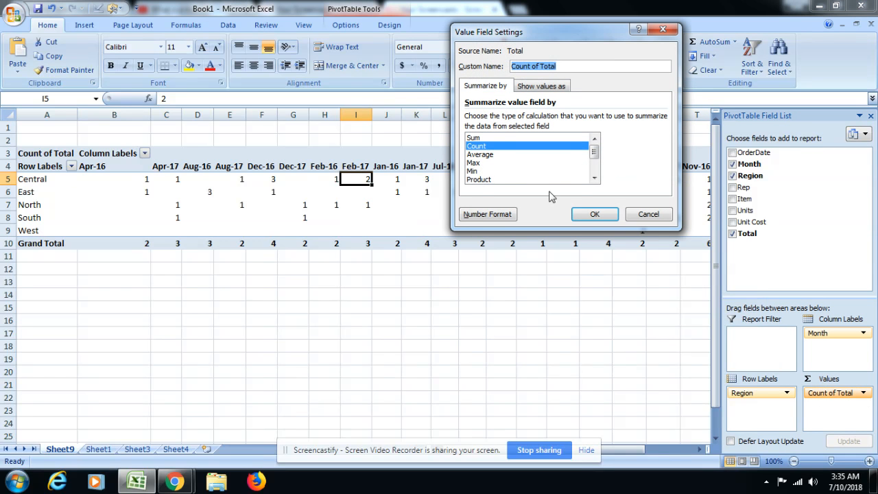
click(487, 137)
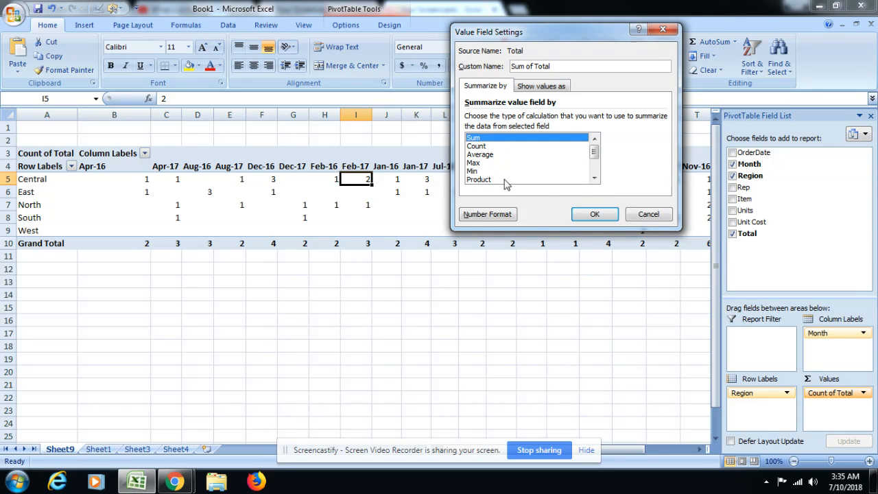
click(548, 84)
click(484, 86)
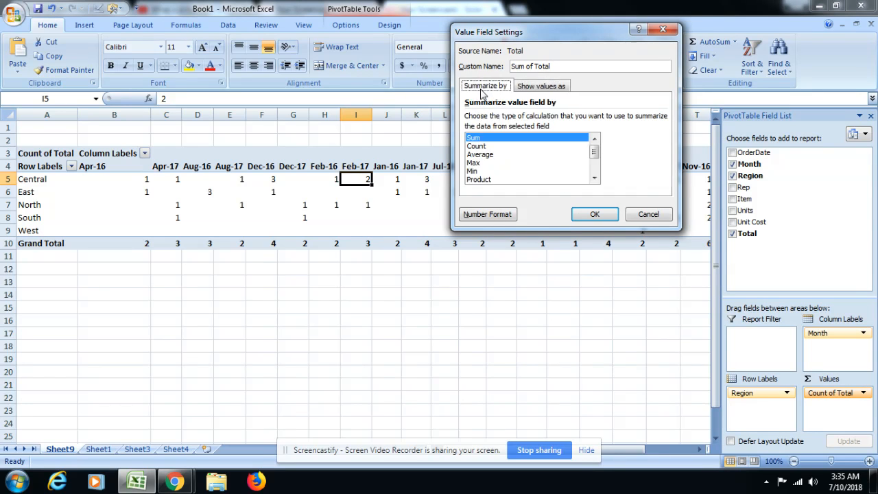
click(594, 214)
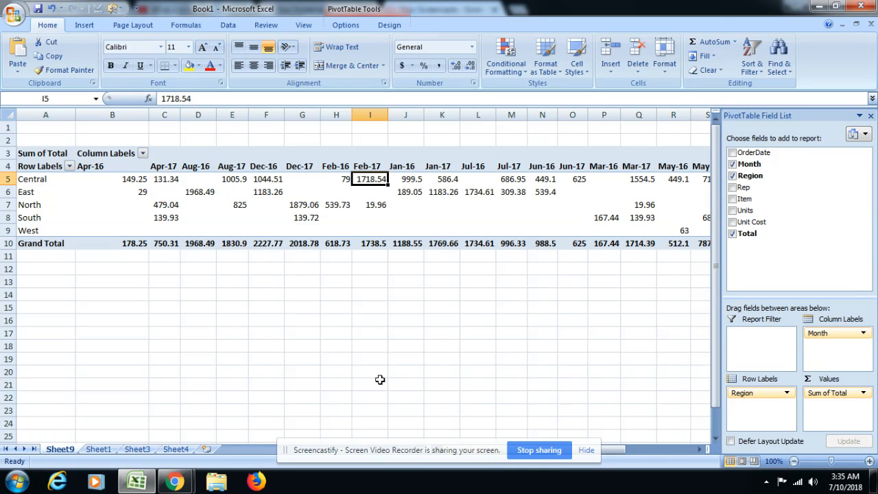
Check the Rep column in the source data on Sheet1 and add Rep as the report filter of the PivotTable on Sheet9
click(98, 449)
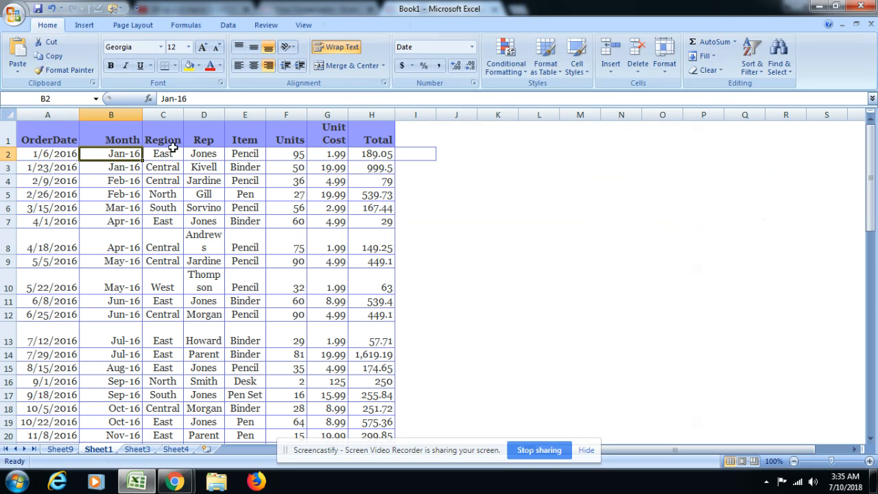
click(206, 140)
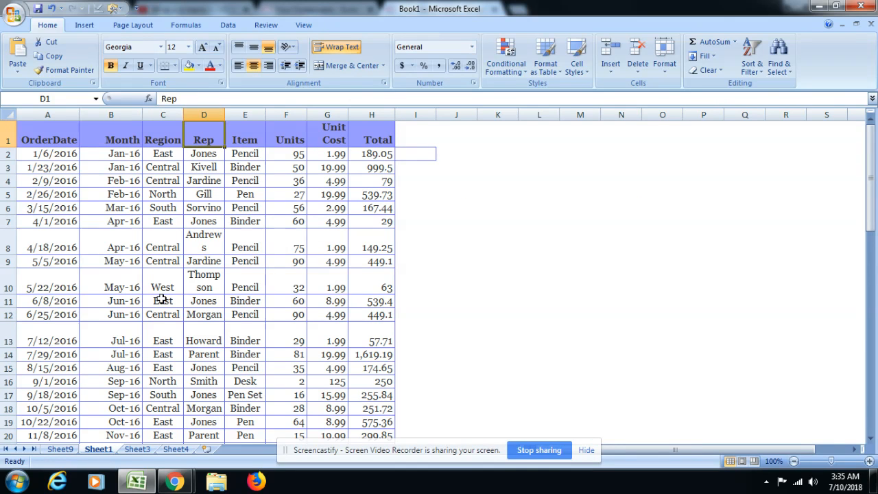
click(58, 447)
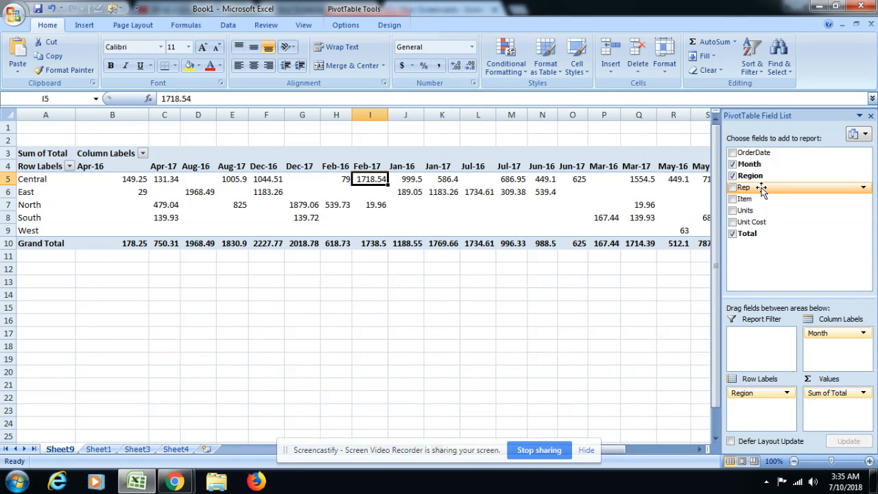
drag(762, 193, 762, 350)
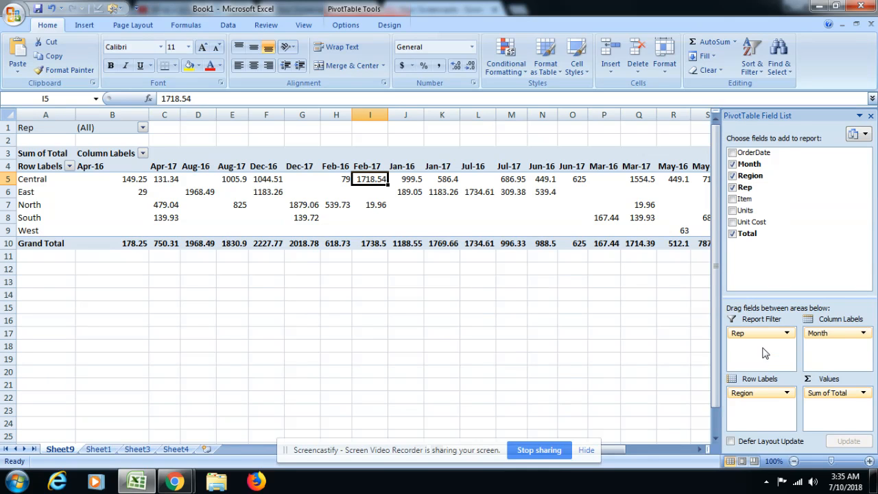
Enable multiple-item selection in the Rep report filter and show only the fifth rep in the list
click(143, 131)
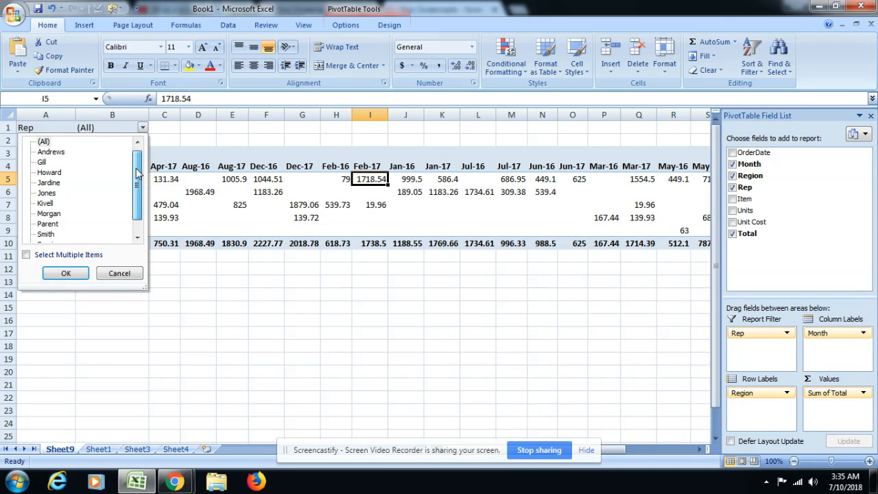
drag(136, 198, 135, 213)
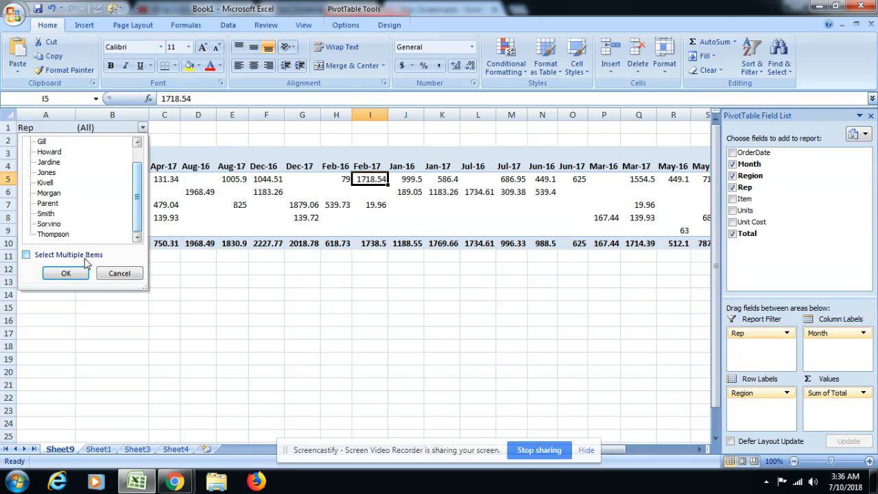
click(26, 255)
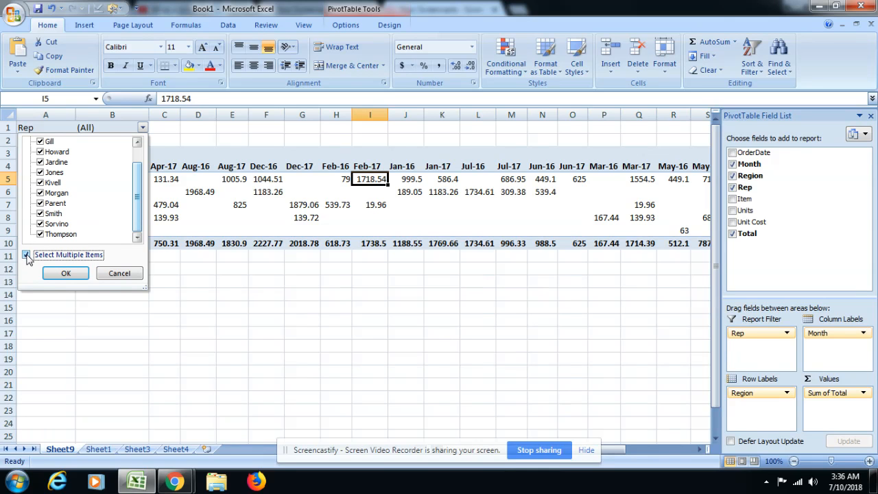
drag(137, 204, 136, 184)
click(40, 142)
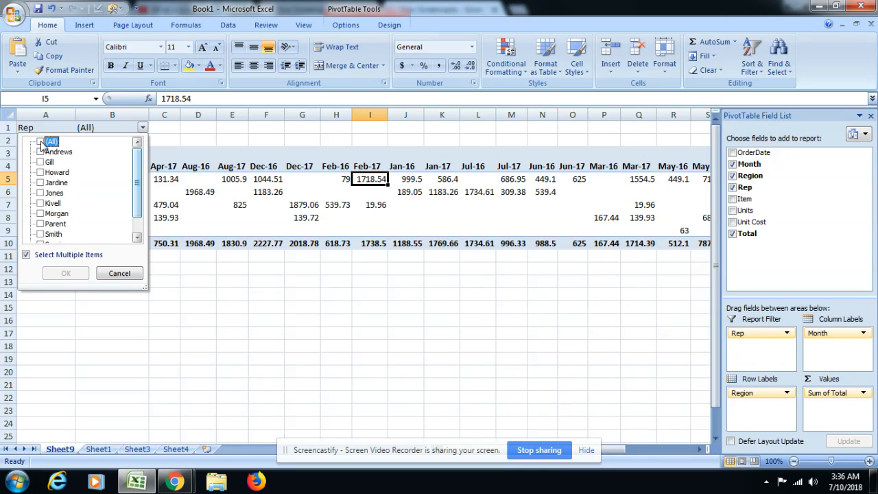
click(41, 193)
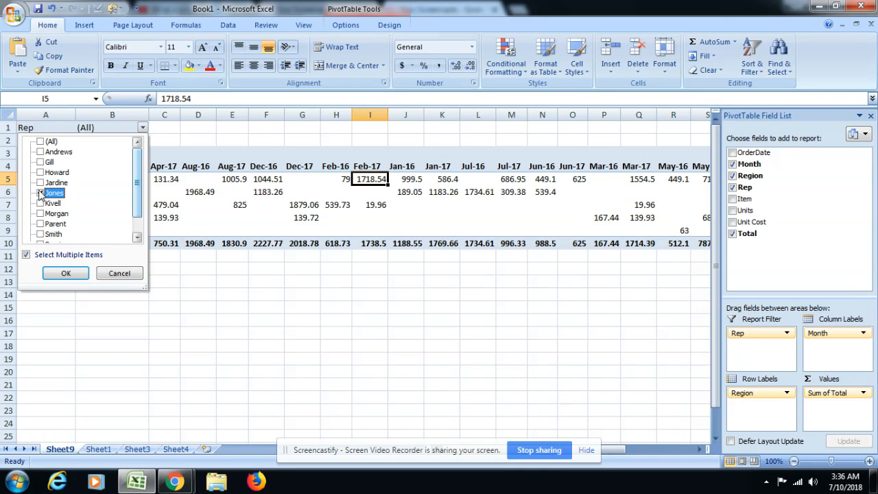
click(66, 274)
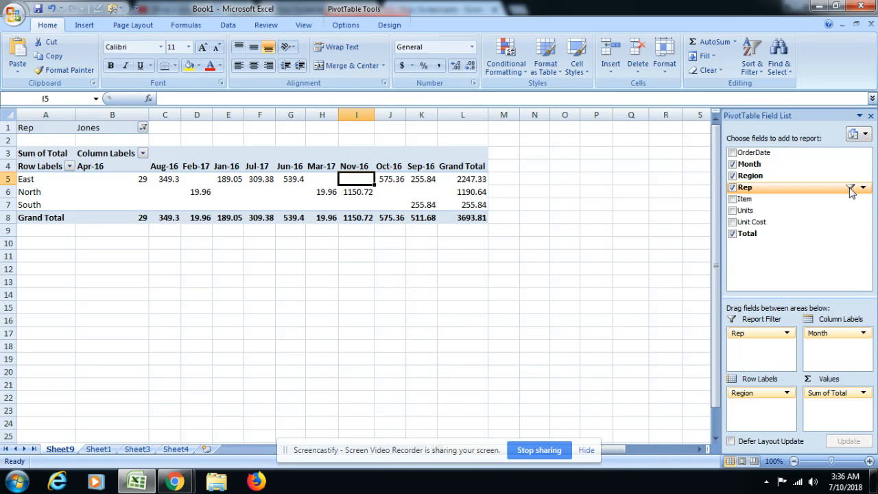
Reset the Rep report filter to include all reps
click(142, 128)
click(41, 141)
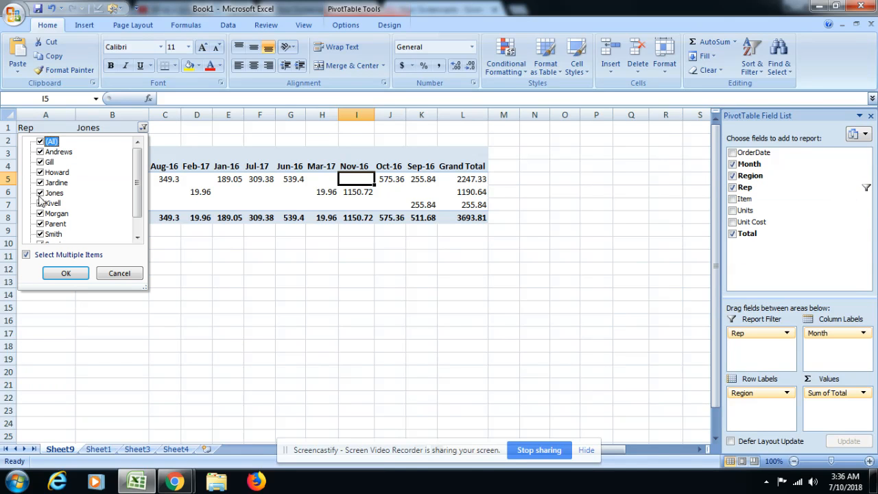
click(65, 272)
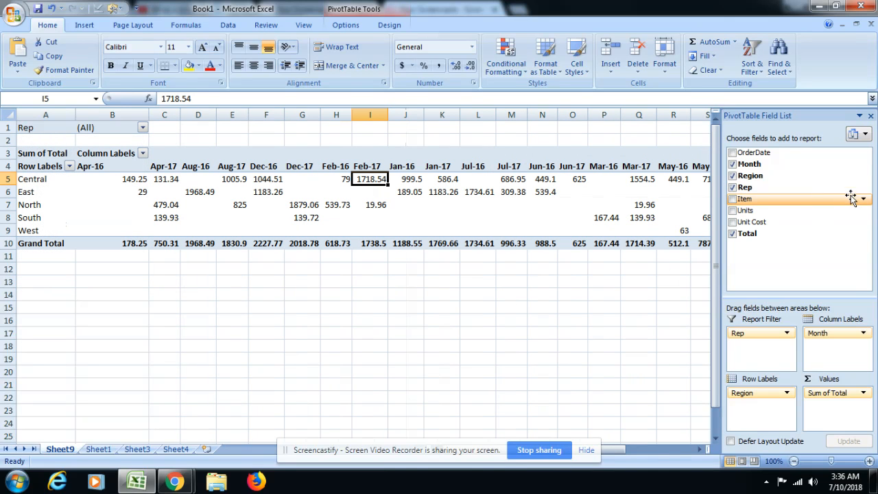
In the source data on Sheet1, set the Total in H8 to 41 and the Total in H14 to 16
click(92, 451)
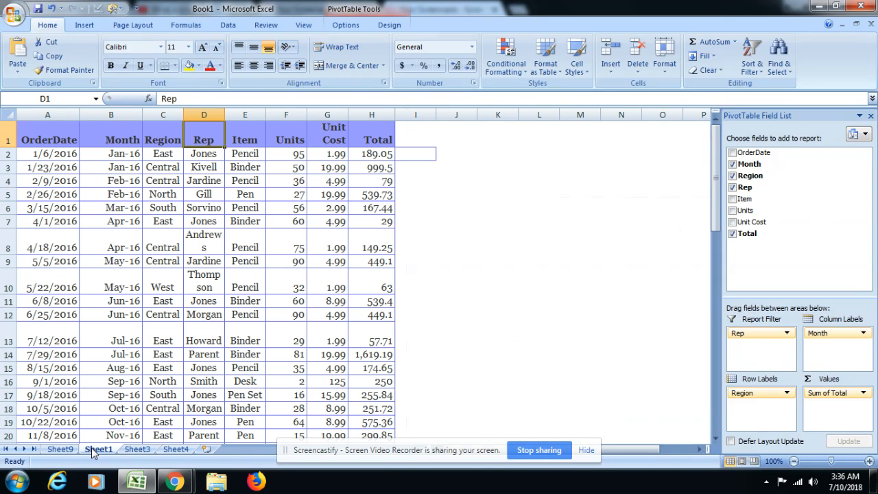
click(362, 233)
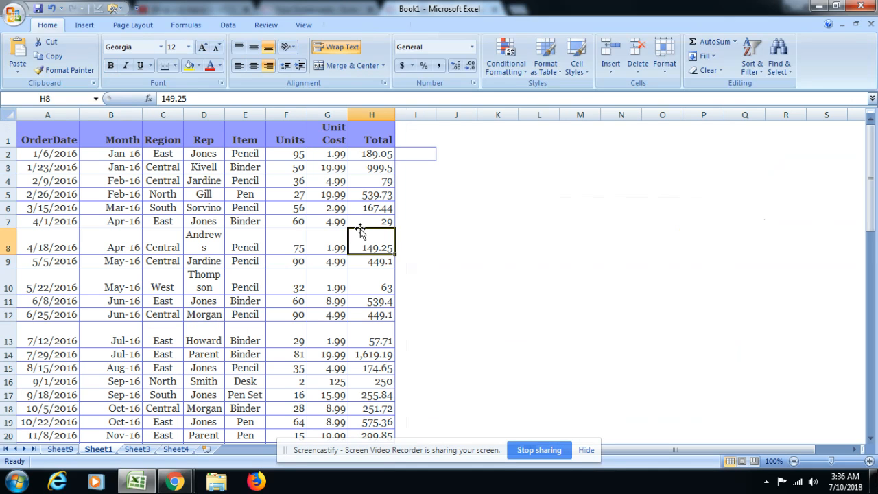
text(41)
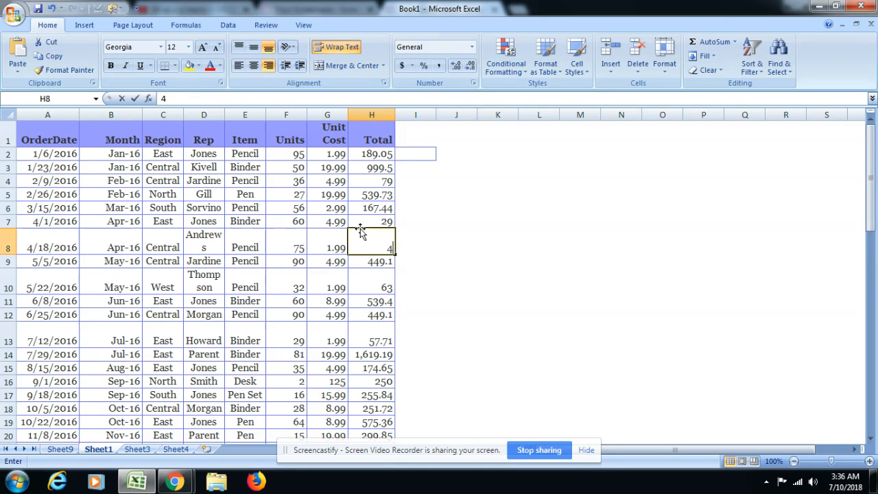
key(Return)
key(Return)
key(Return)
key(Return)
key(Return)
key(Return)
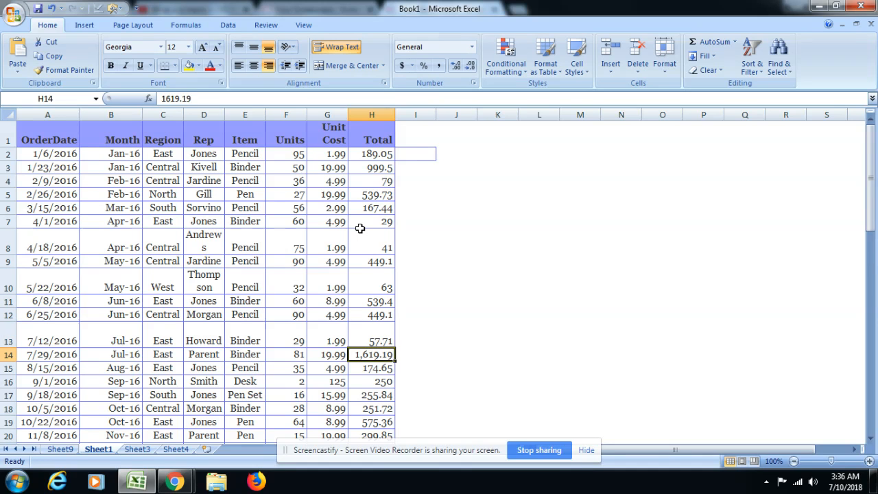
text(16)
key(Return)
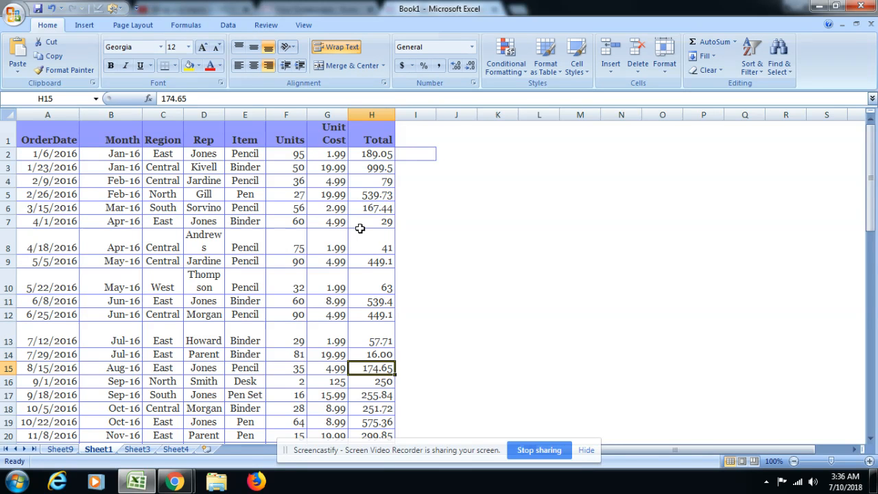
Refresh the PivotTable on Sheet9 and check it against the edited source data on Sheet1
click(67, 449)
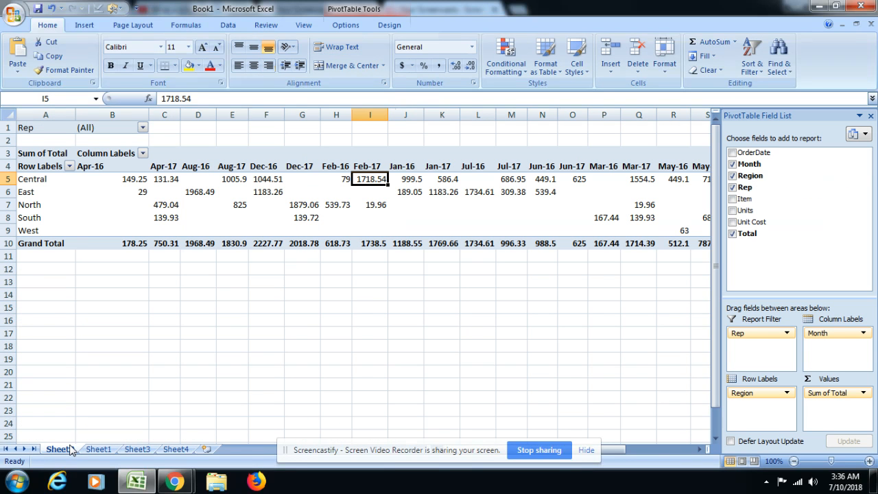
mouse_move(258, 222)
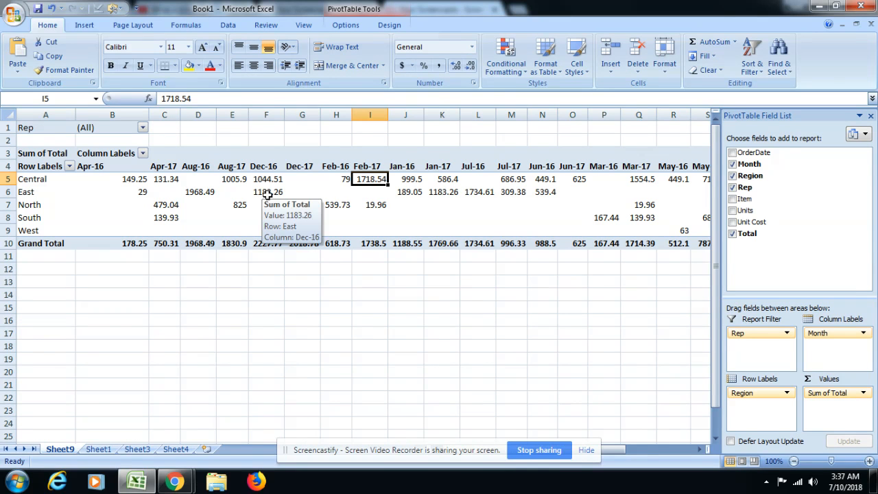
right_click(268, 196)
click(304, 247)
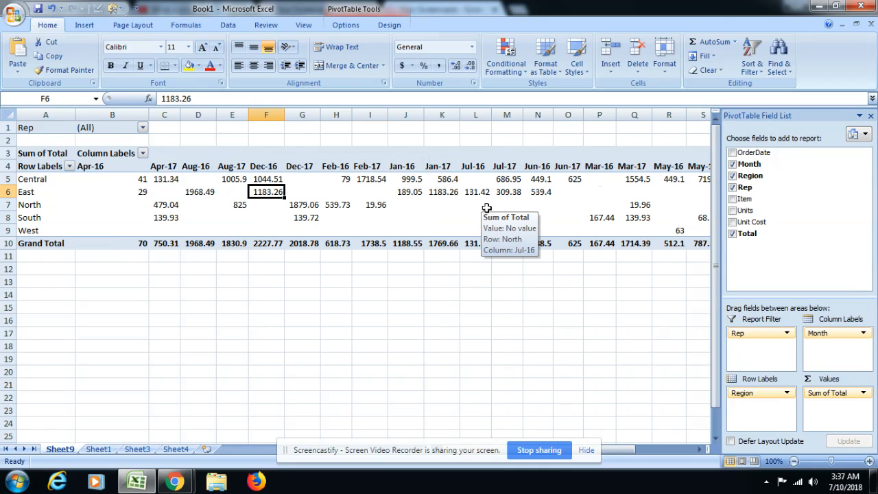
click(98, 448)
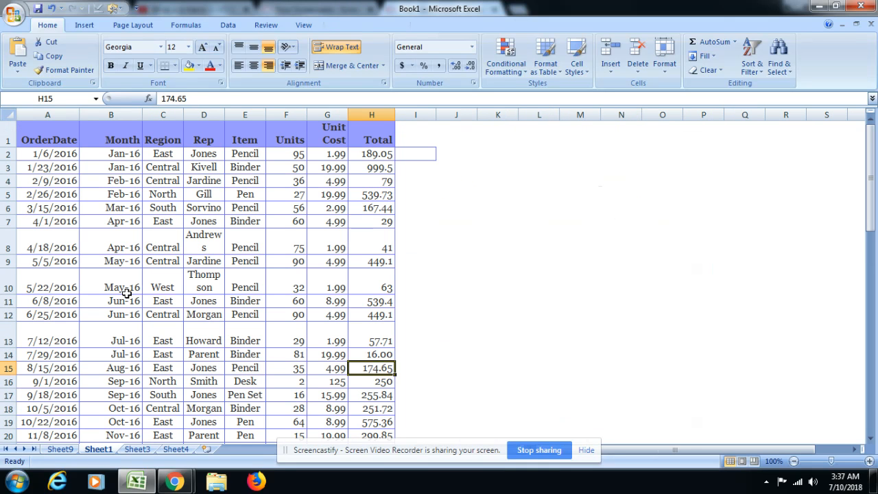
click(60, 449)
In the PivotTable's display options, enable the Classic PivotTable layout and disable field captions and filter drop downs
right_click(139, 195)
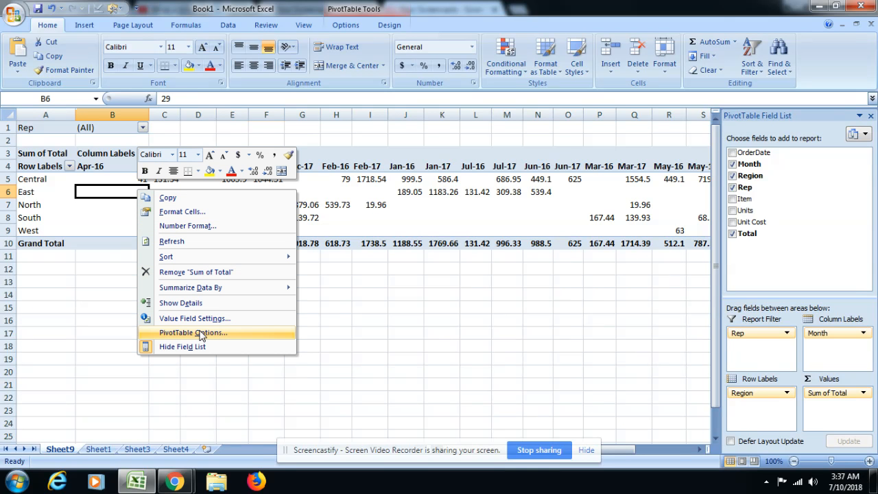
click(194, 332)
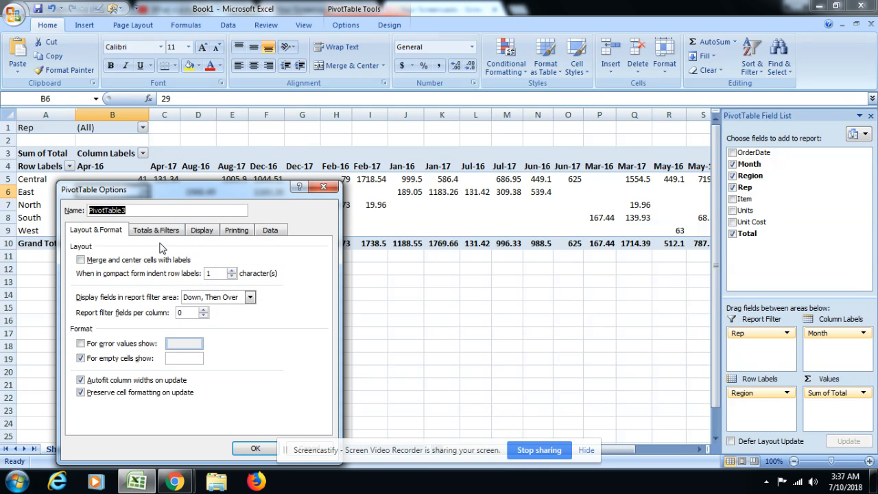
click(202, 231)
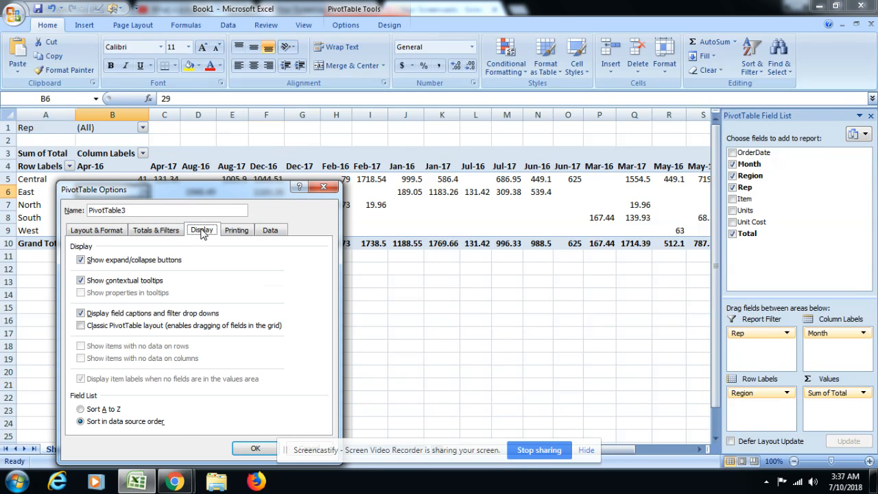
drag(205, 191, 452, 102)
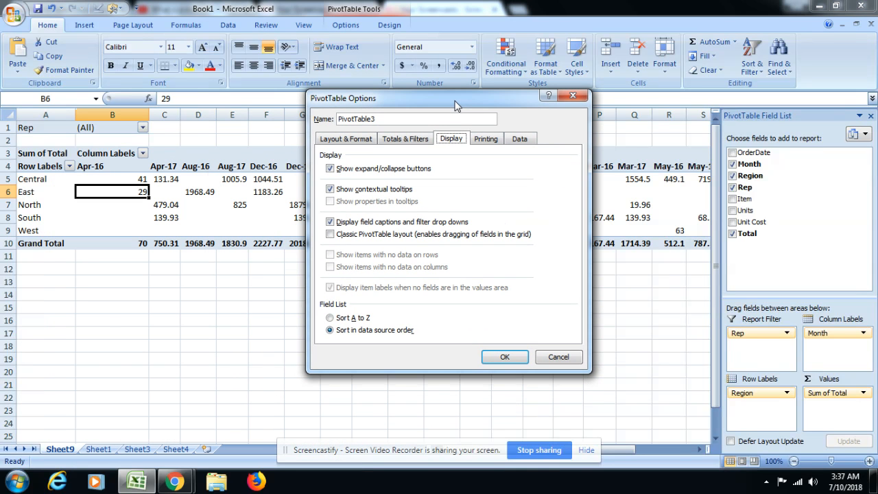
click(330, 234)
click(330, 222)
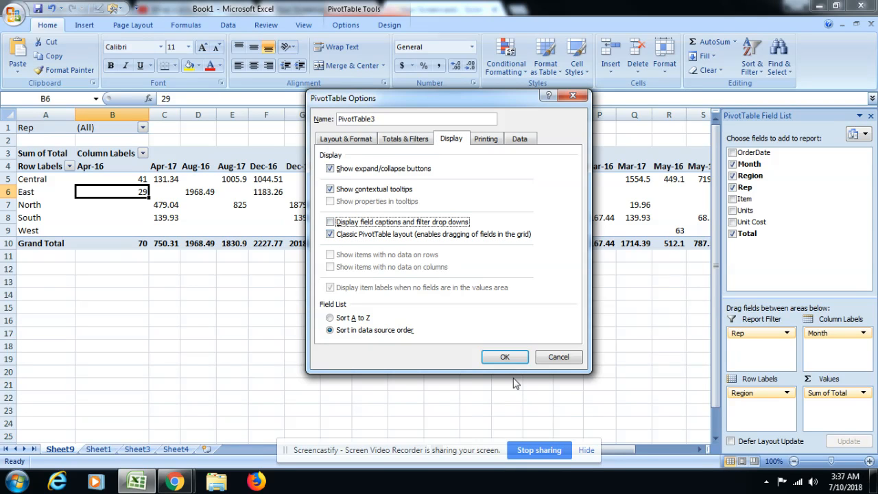
click(505, 357)
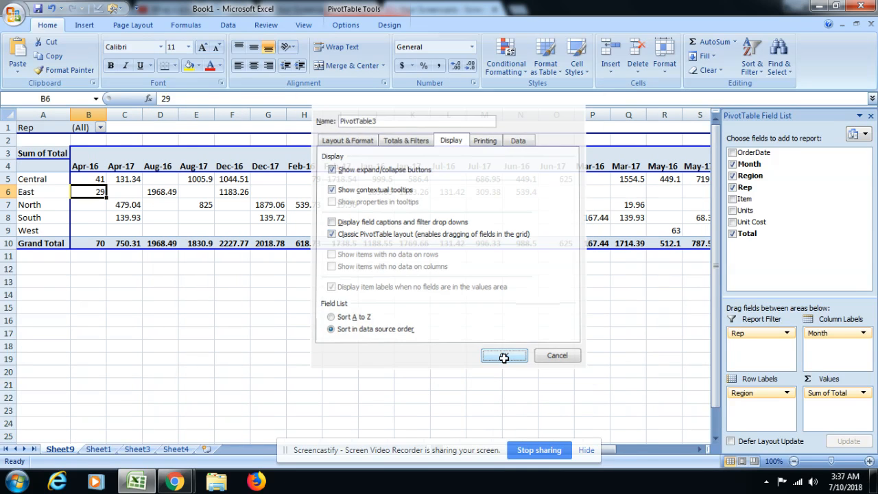
click(184, 126)
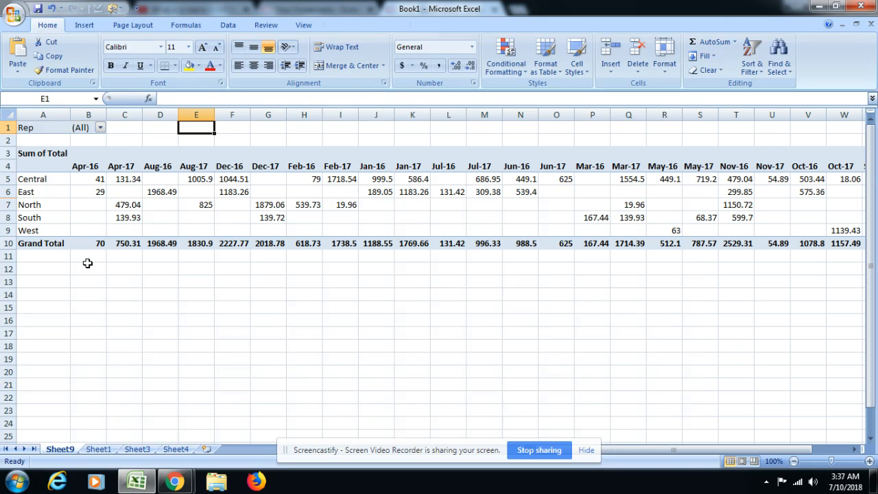
click(103, 192)
right_click(105, 192)
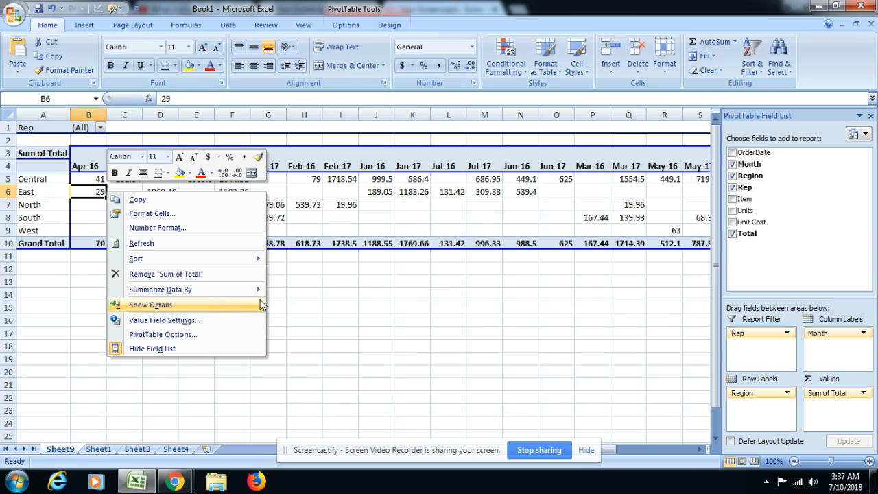
click(385, 187)
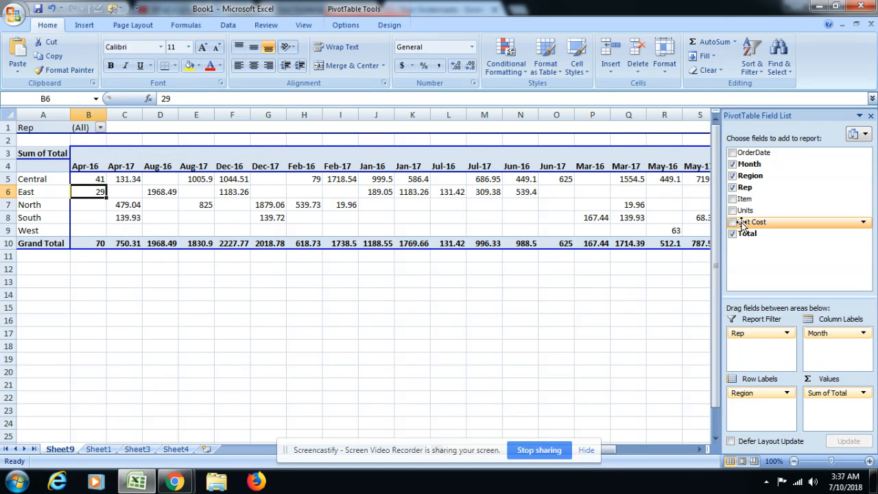
In the PivotTable's display options, enable field captions and filter drop downs and disable the Classic PivotTable layout
right_click(447, 204)
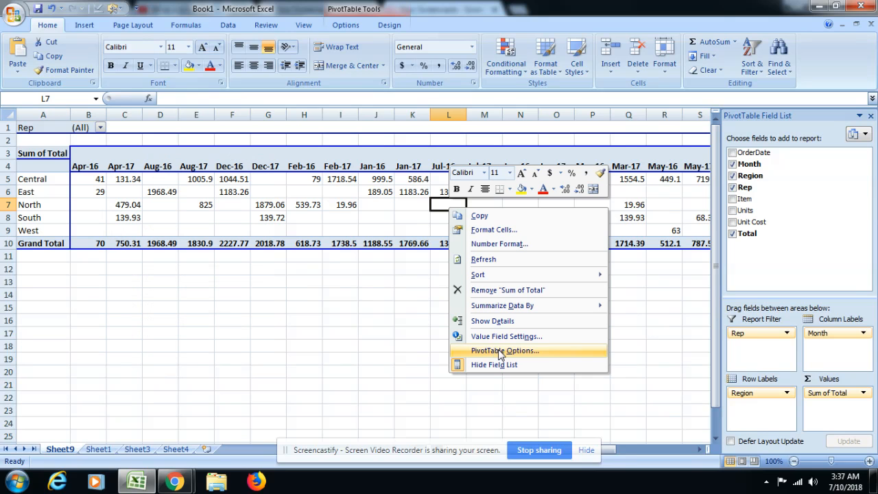
click(500, 351)
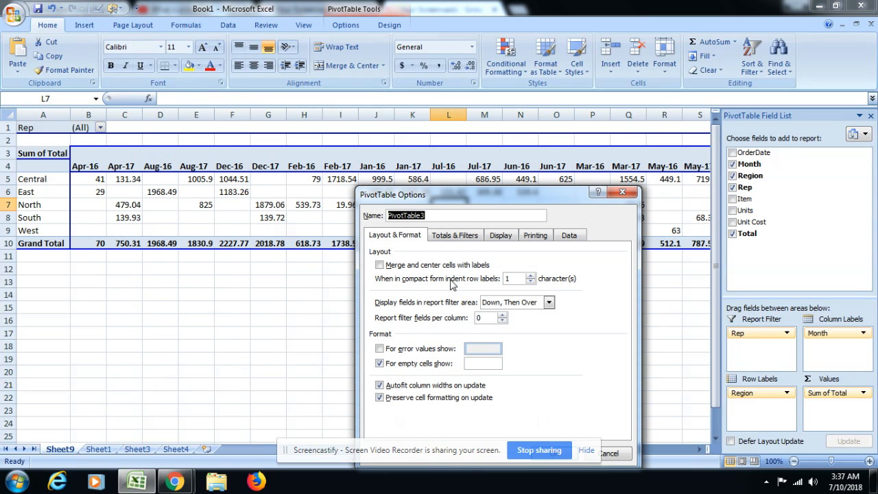
click(442, 237)
click(502, 238)
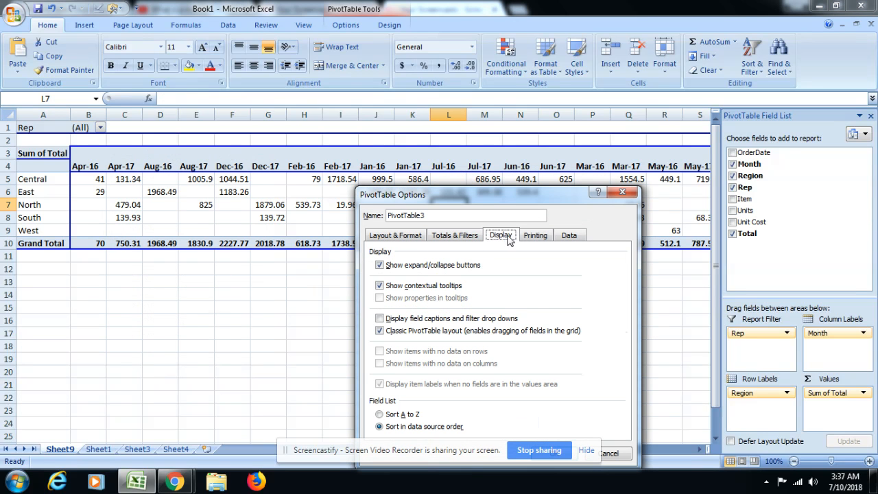
click(381, 319)
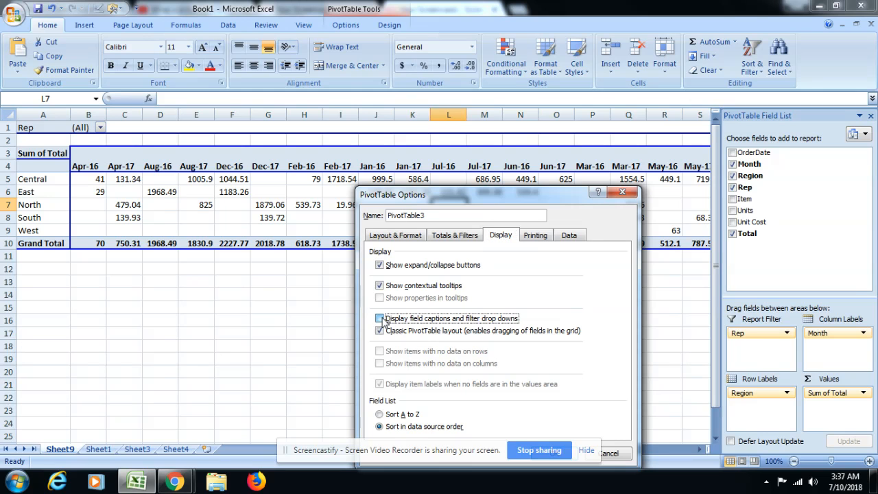
click(380, 330)
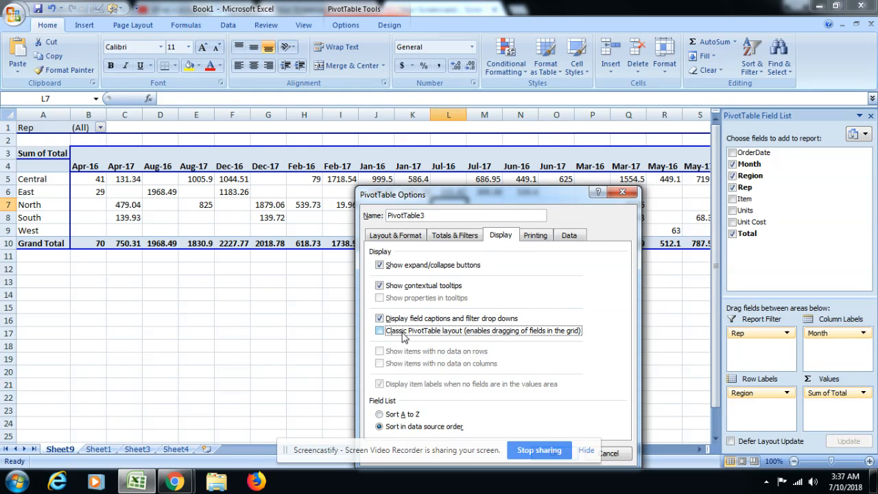
drag(514, 196, 490, 61)
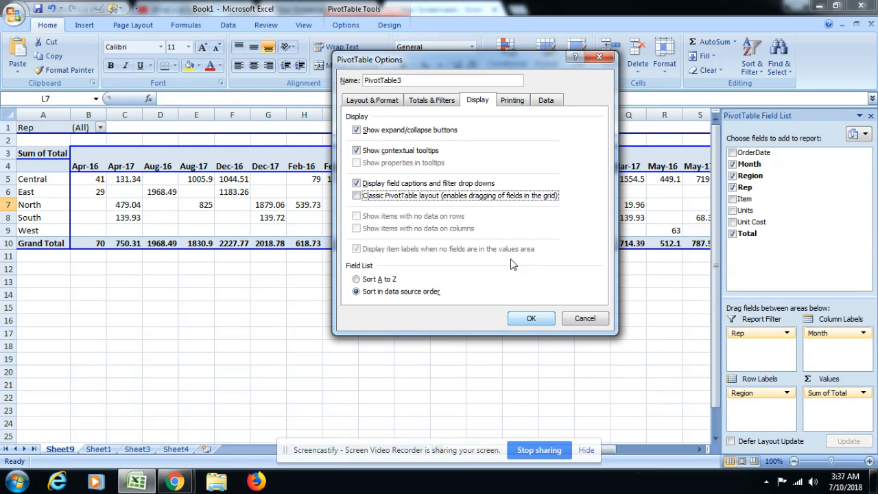
click(539, 319)
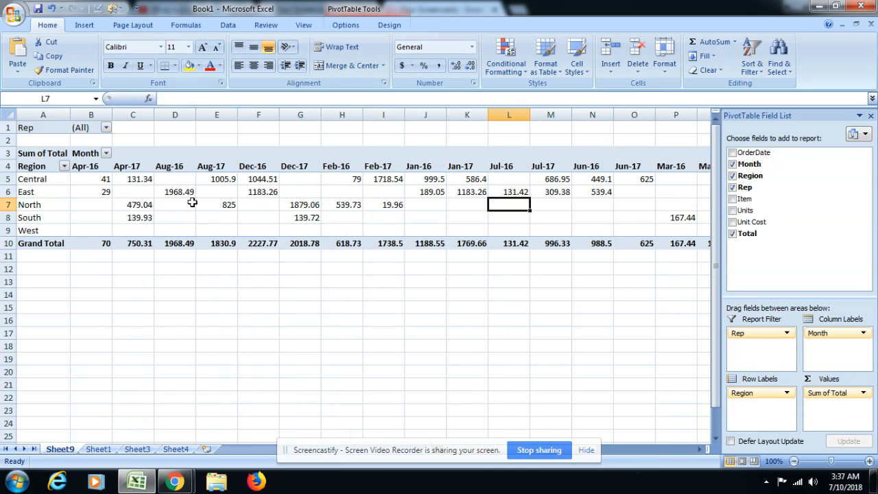
Clear the PivotTable layout by removing the Rep, Region, Month and Total fields from the report
click(204, 191)
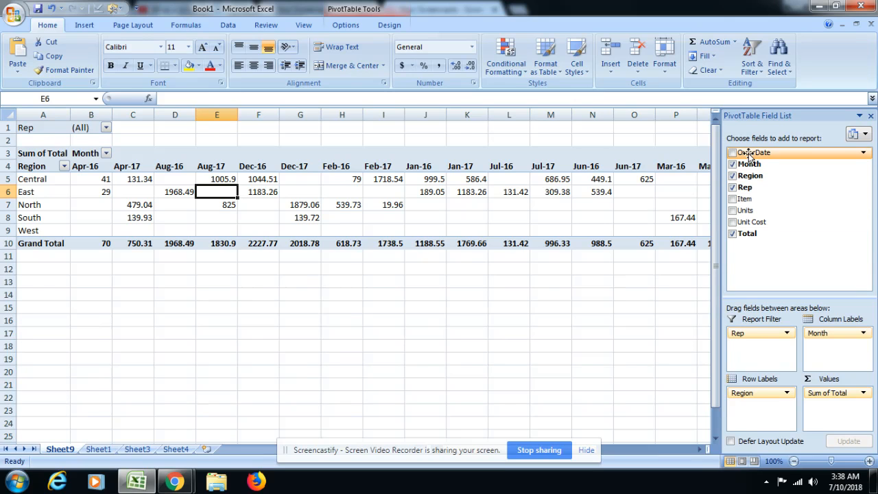
drag(761, 334, 773, 227)
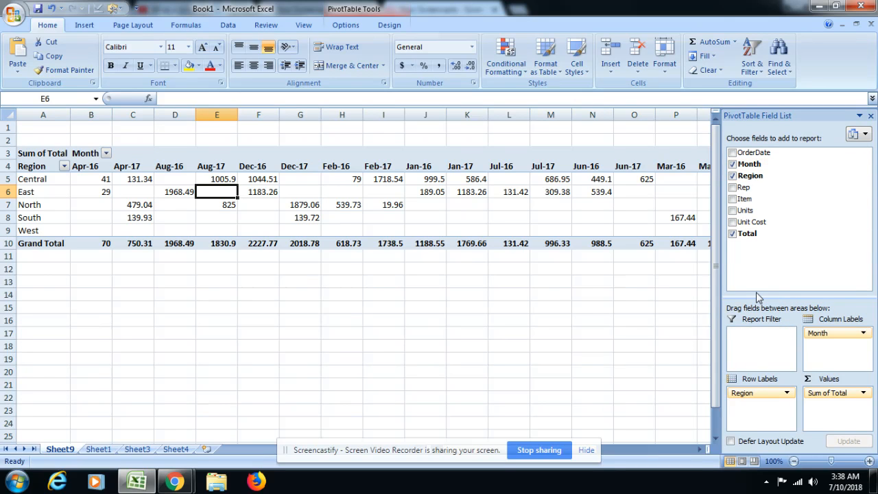
drag(765, 392, 741, 177)
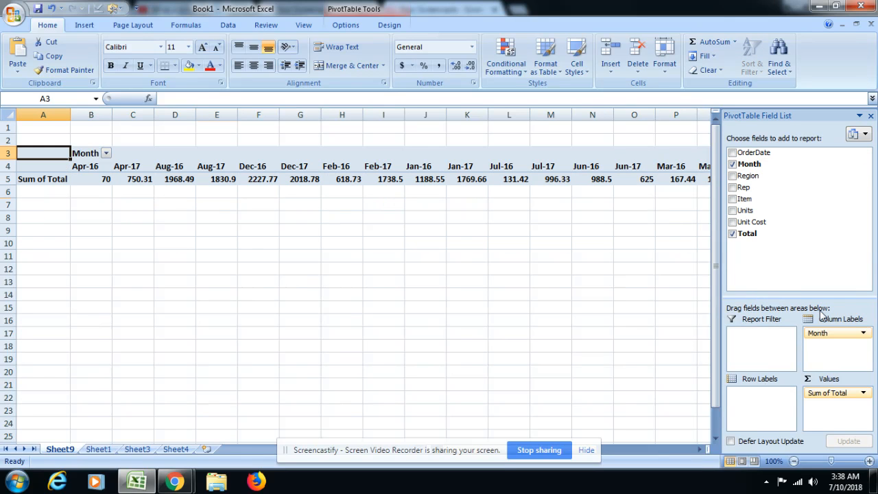
drag(819, 333, 795, 177)
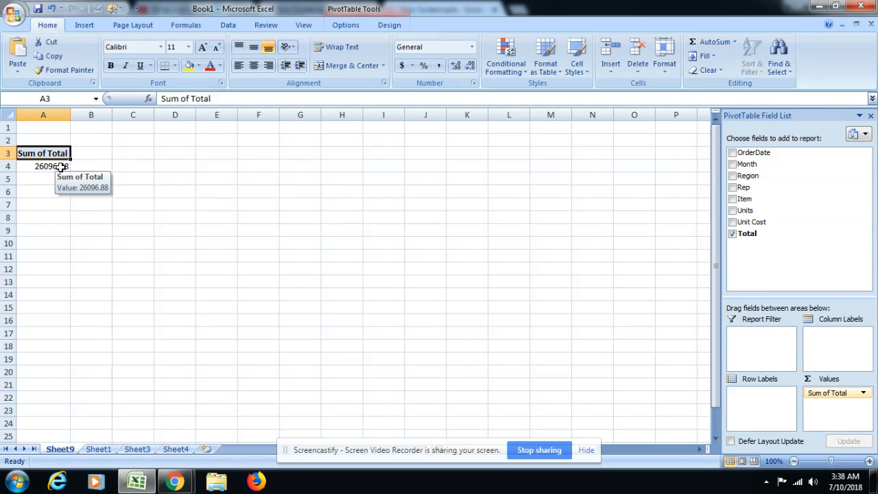
click(732, 234)
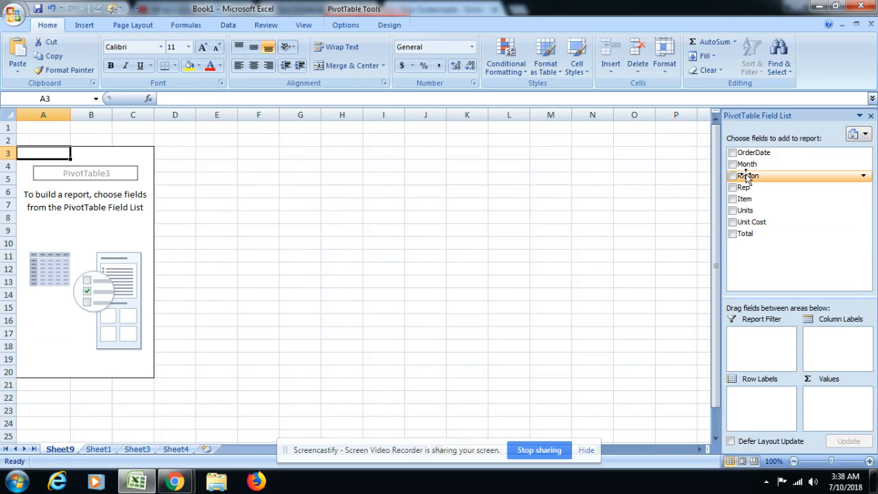
Rebuild the PivotTable with Month as row labels, OrderDate as column labels and Sum of Total as values
drag(745, 164, 773, 396)
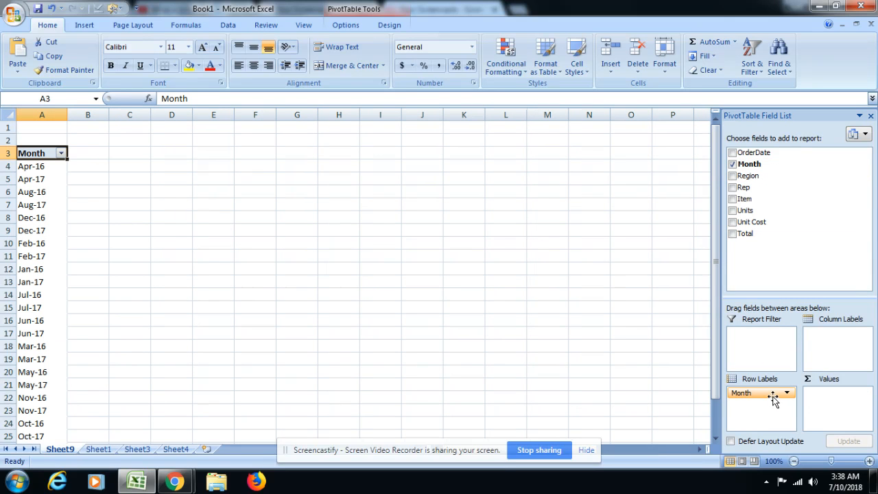
drag(745, 152, 842, 343)
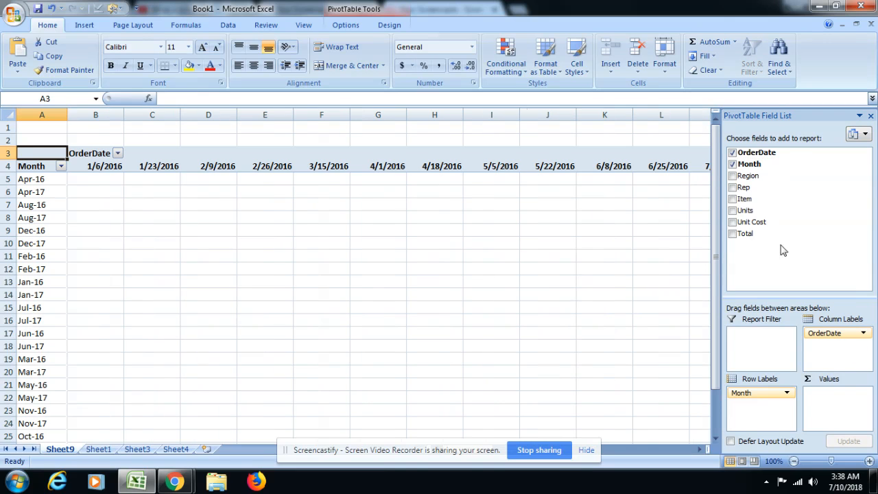
drag(745, 234, 842, 407)
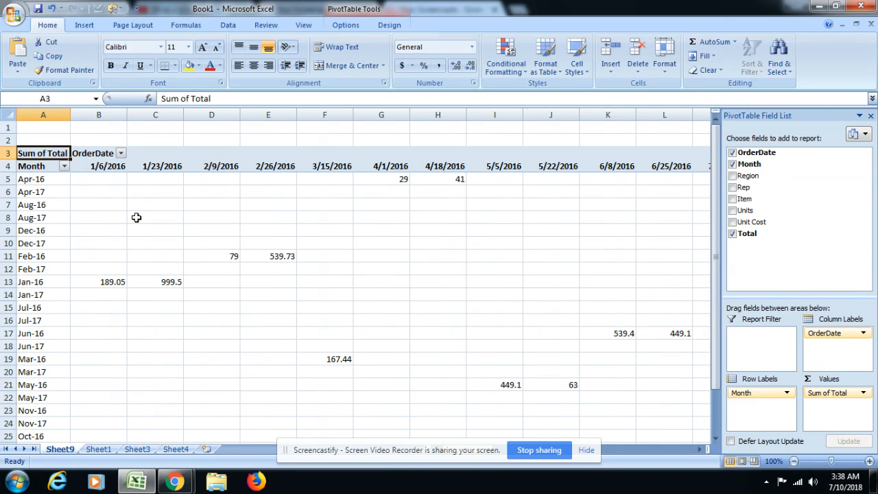